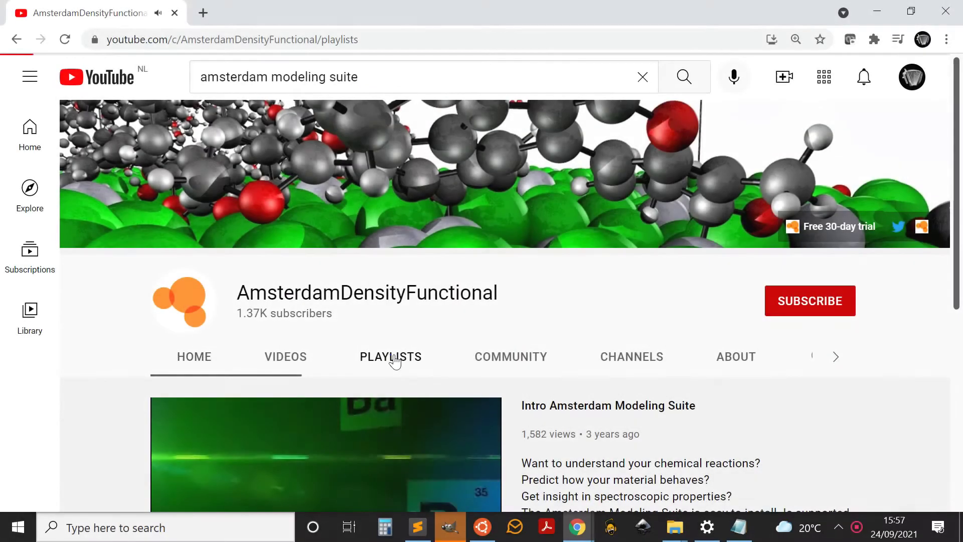
Step: Scroll down the channel's playlists to reveal the Polymer modeling playlist
{"action": "scroll", "coordinate": [266, 295], "scroll_direction": "down", "scroll_amount": 3}
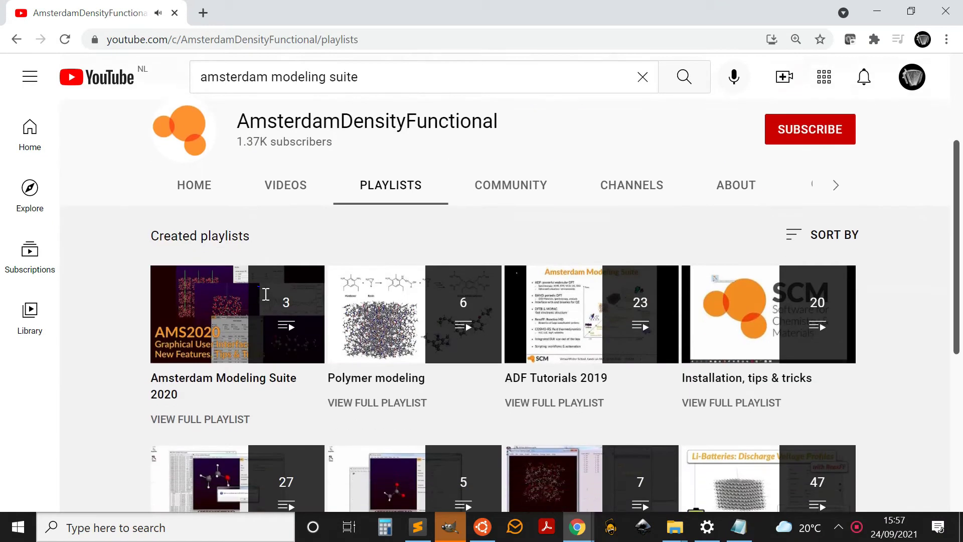
{"action": "scroll", "coordinate": [266, 294], "scroll_direction": "down", "scroll_amount": 1}
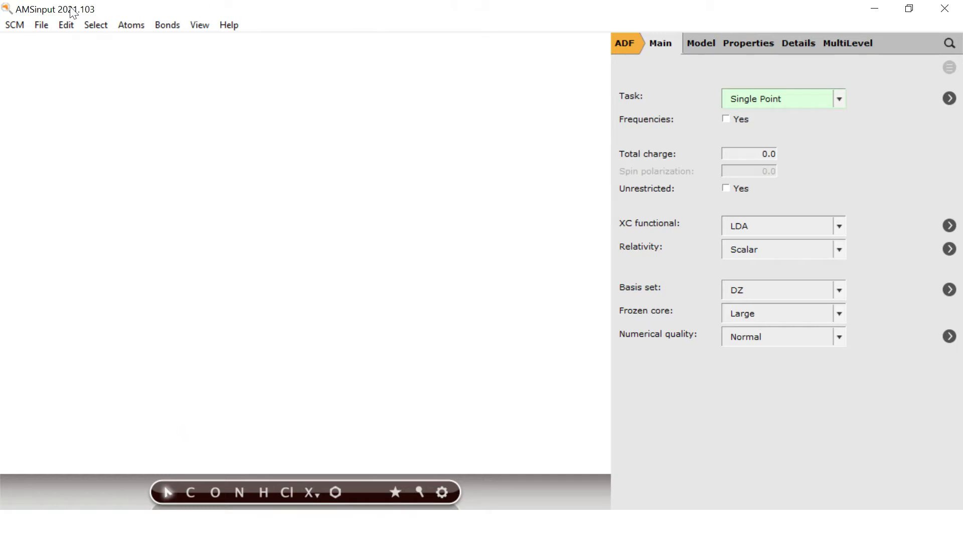
Step: Import the detda-epoxy coordinates from Downloads as an 8256-atom bulk periodic box
{"action": "left_click", "coordinate": [41, 24]}
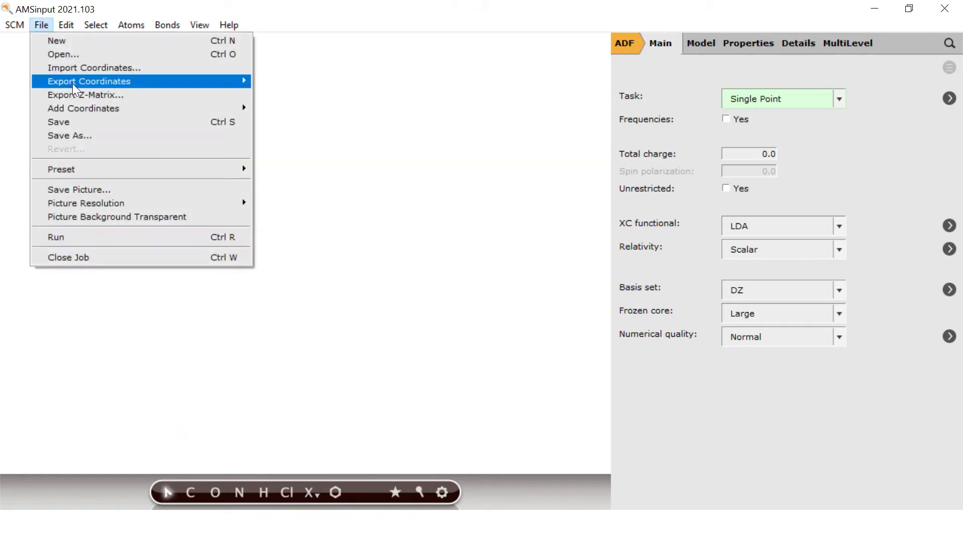
{"action": "left_click", "coordinate": [85, 67]}
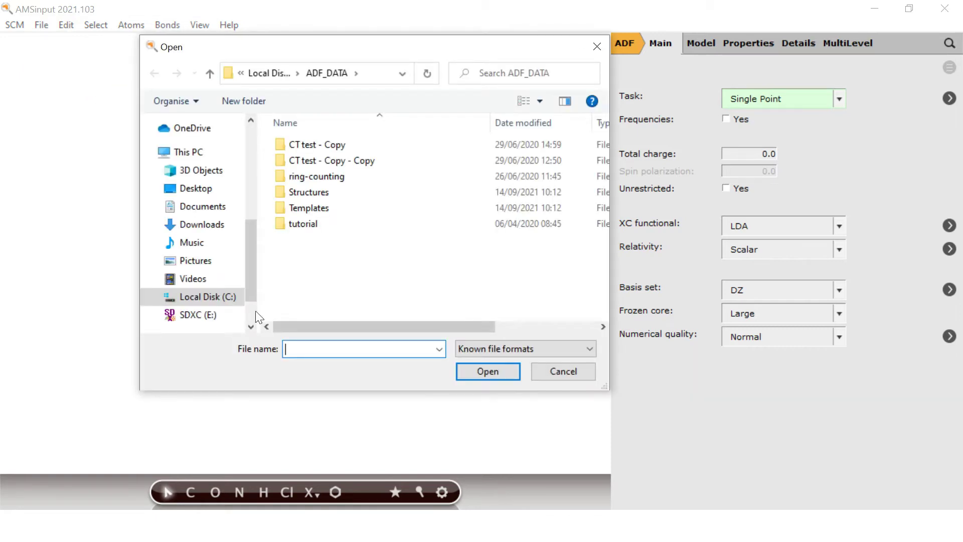
{"action": "left_click", "coordinate": [203, 225]}
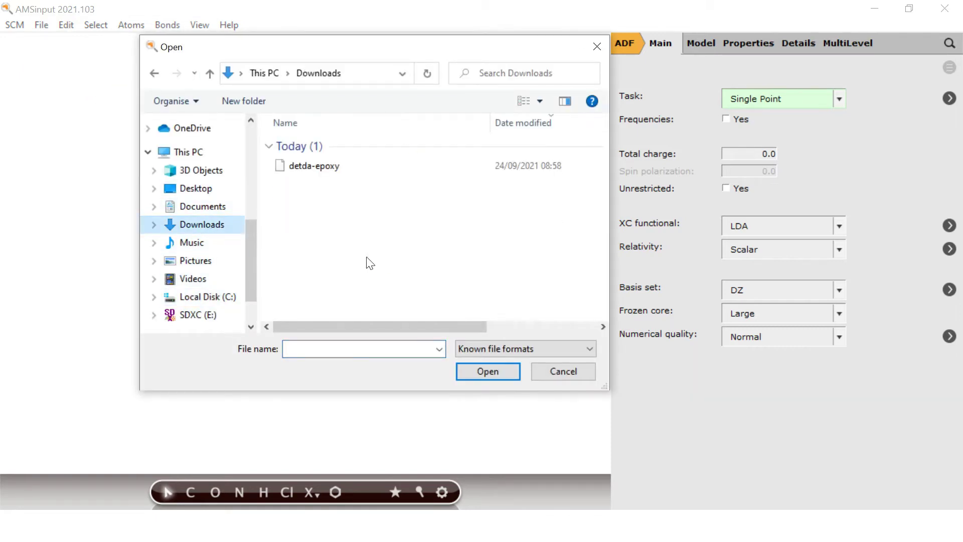
{"action": "left_click", "coordinate": [331, 173]}
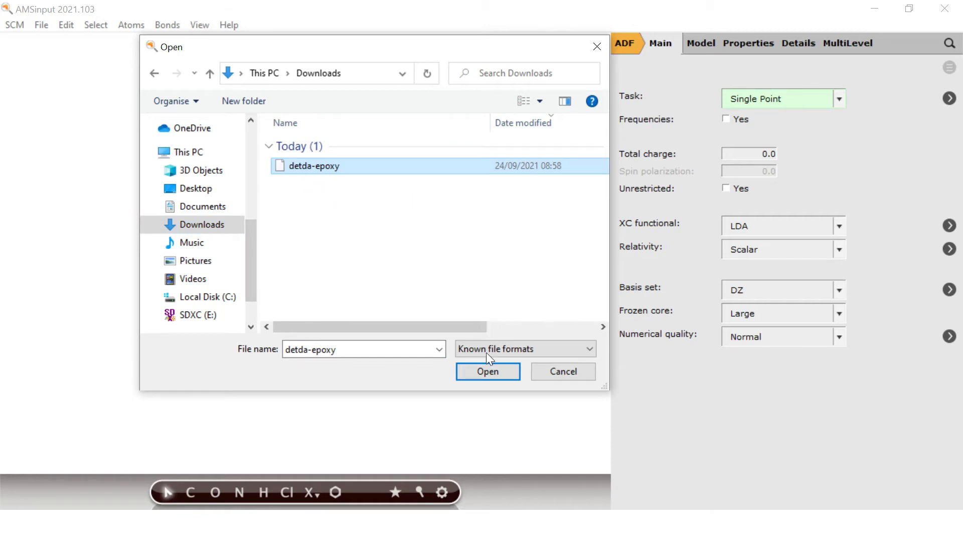
{"action": "left_click", "coordinate": [486, 372]}
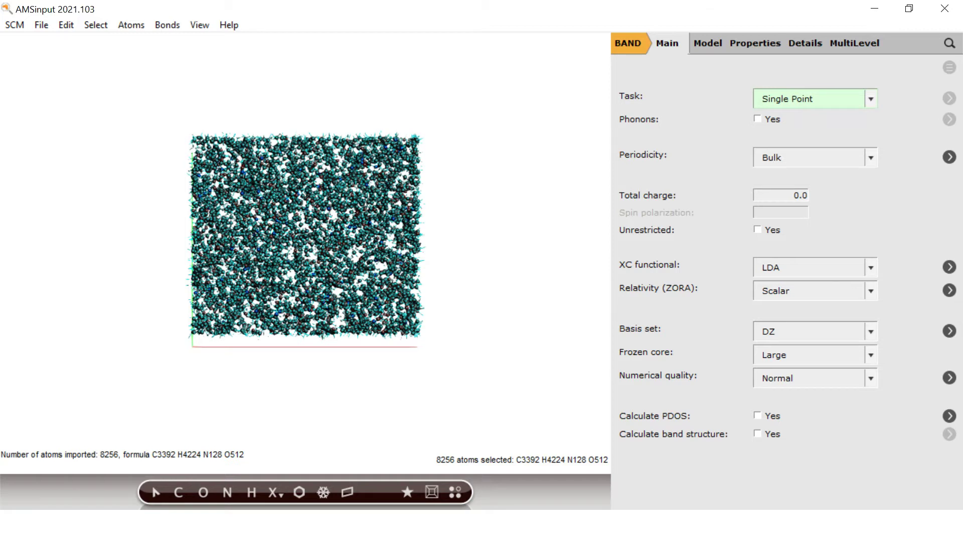
Step: Switch the epoxy job from BAND to ReaxFF Molecular Dynamics with the CHON2017_weak.ff force field
{"action": "key", "text": "Escape"}
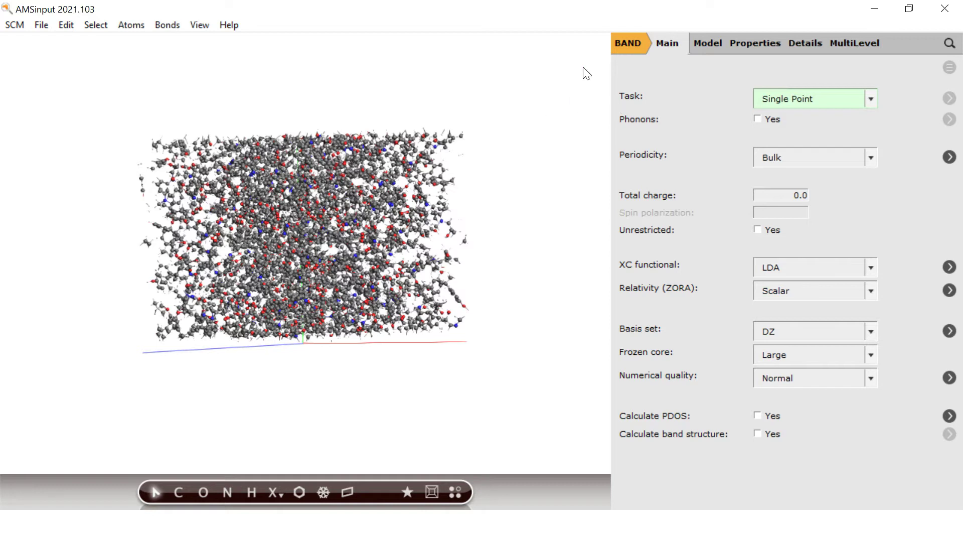
{"action": "left_click", "coordinate": [623, 47]}
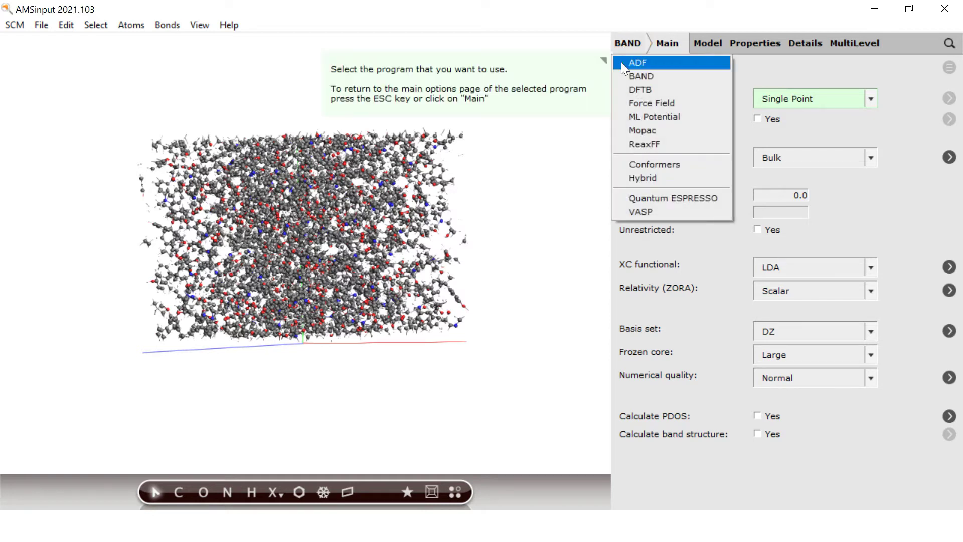
{"action": "key", "text": "Escape"}
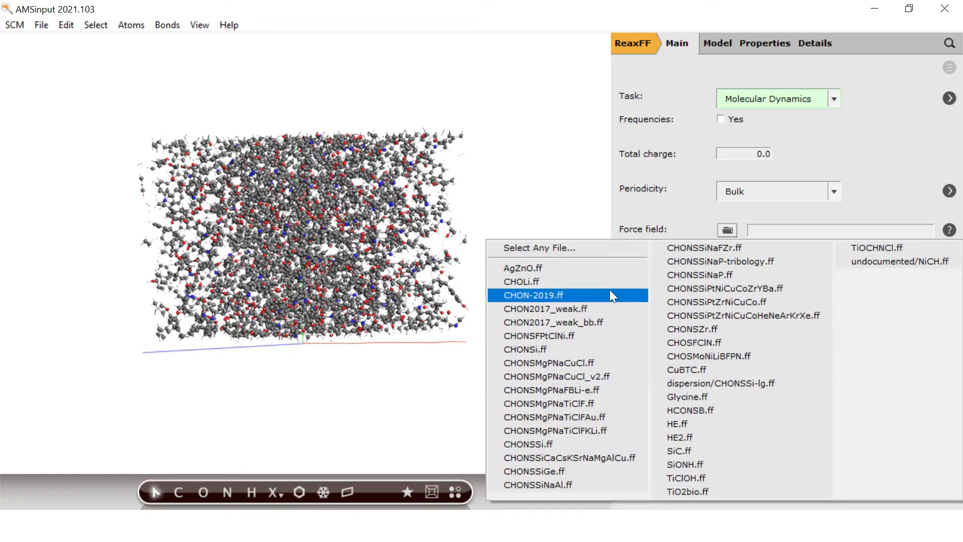
{"action": "left_click", "coordinate": [597, 307]}
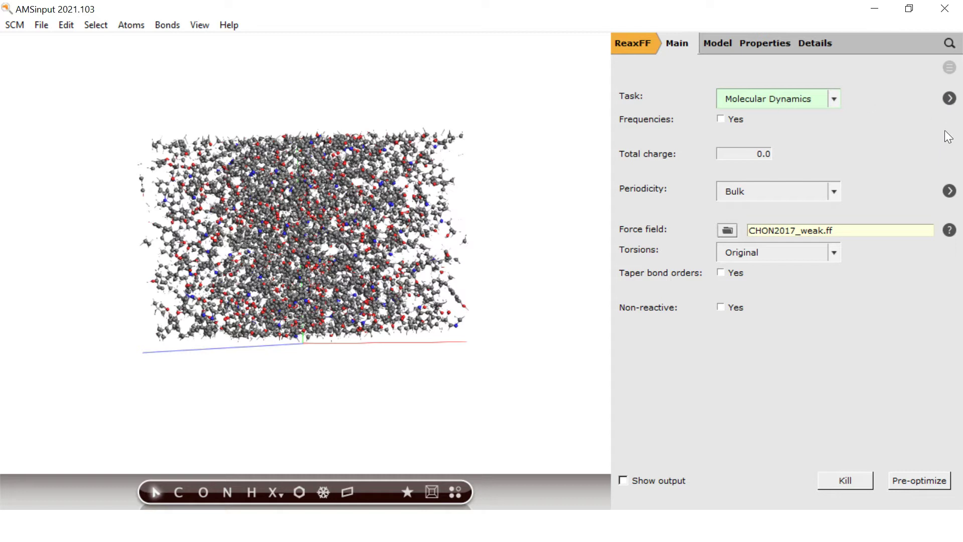
Step: Set the MD number of steps to 970000
{"action": "left_click", "coordinate": [948, 98]}
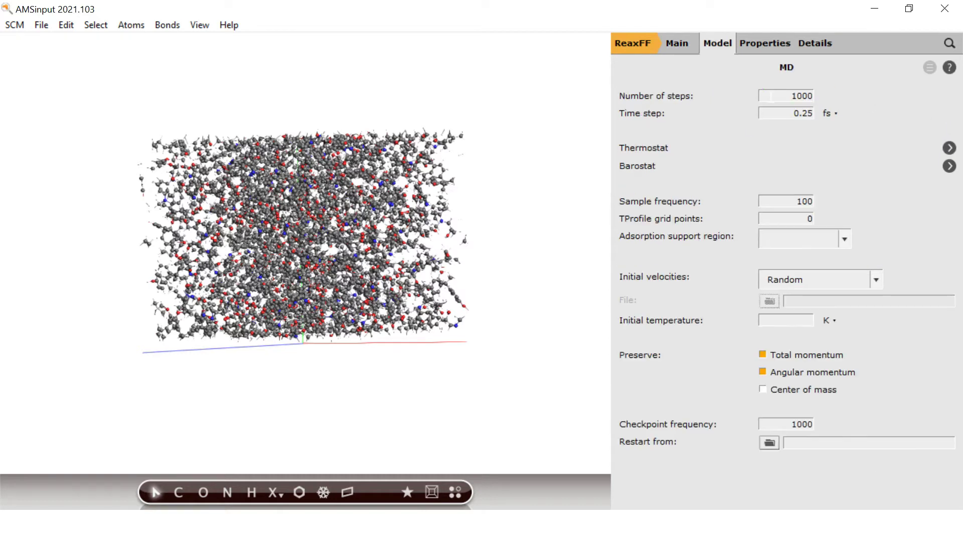
{"action": "double_click", "coordinate": [781, 94]}
{"action": "type", "text": "970"}
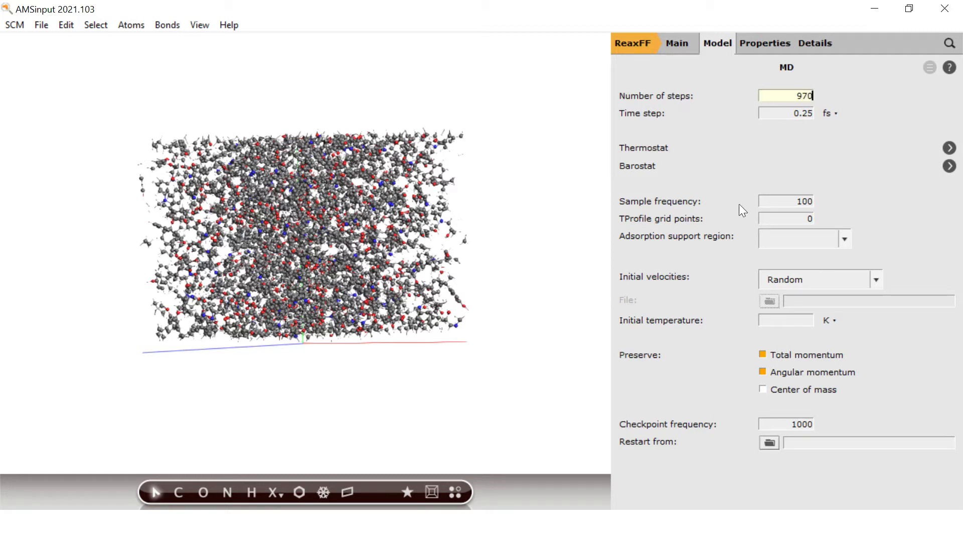
{"action": "type", "text": "000"}
Step: Add a Berendsen barostat at 1 atm with a 500 fs damping constant
{"action": "left_click", "coordinate": [949, 166]}
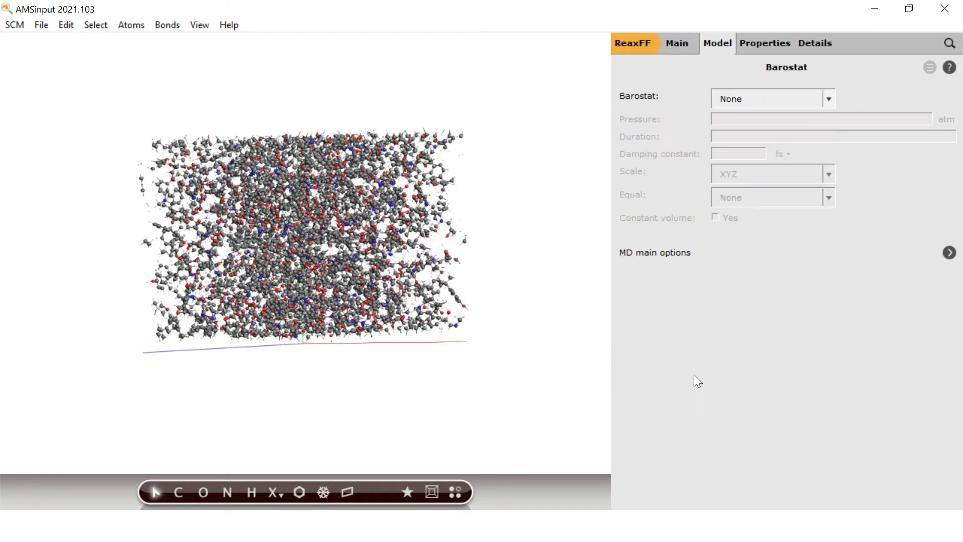
{"action": "left_click", "coordinate": [779, 92]}
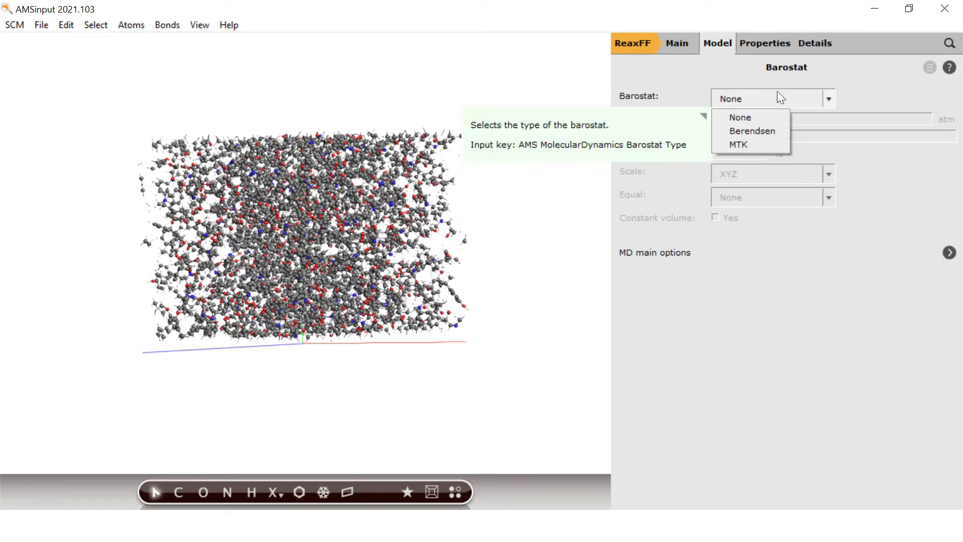
{"action": "left_click", "coordinate": [762, 130]}
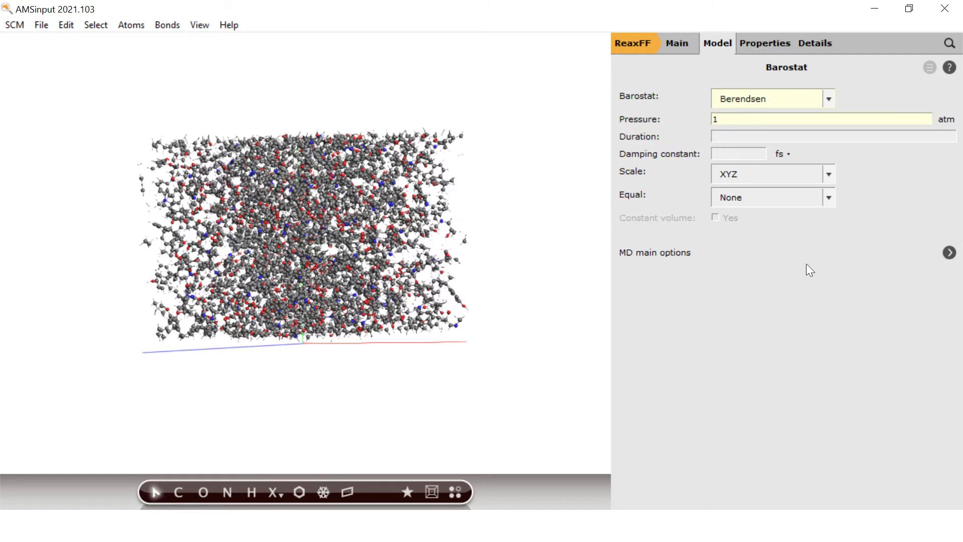
{"action": "left_click", "coordinate": [746, 155]}
{"action": "type", "text": "500"}
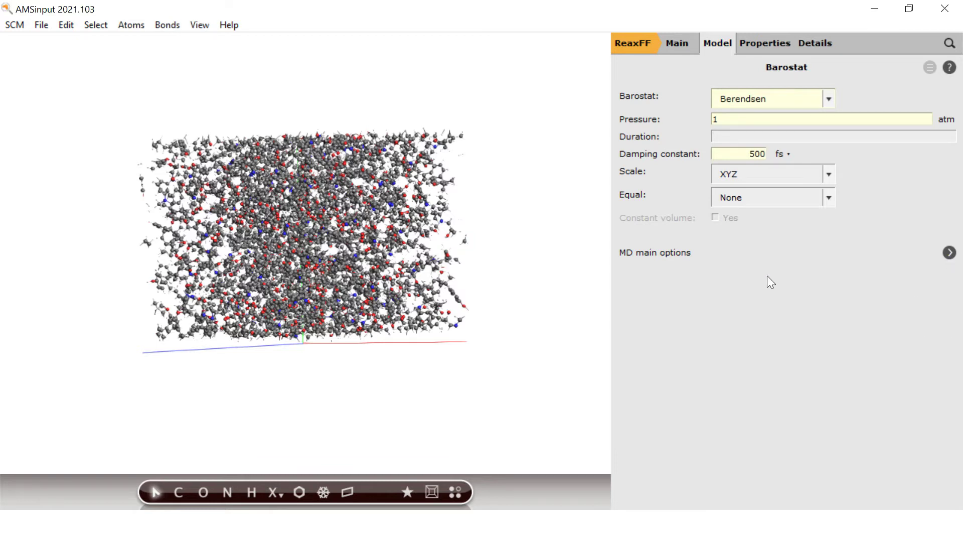
{"action": "left_click", "coordinate": [949, 253]}
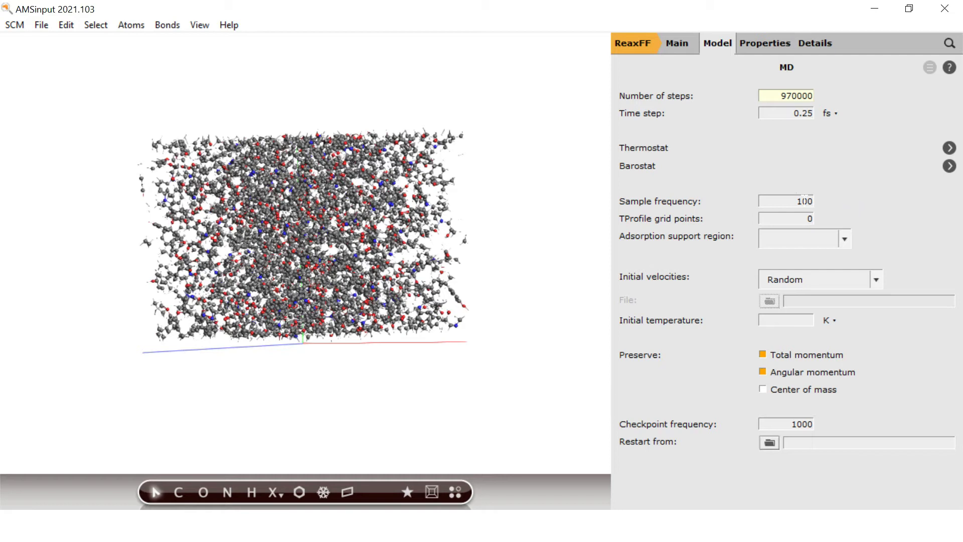
Step: Set the MD sample frequency to 5000 and add a first thermostat entry
{"action": "key", "text": "ctrl+a"}
{"action": "type", "text": "5000"}
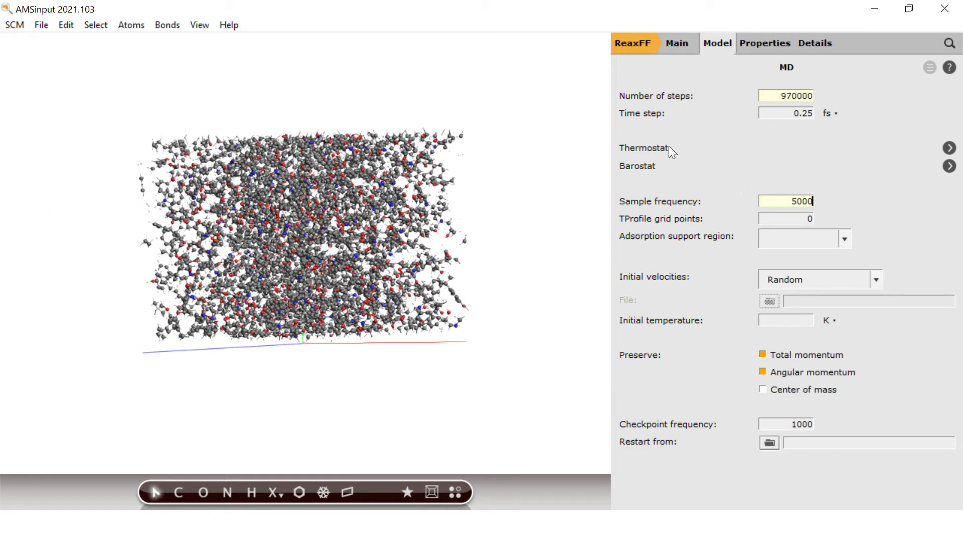
{"action": "left_click", "coordinate": [949, 148]}
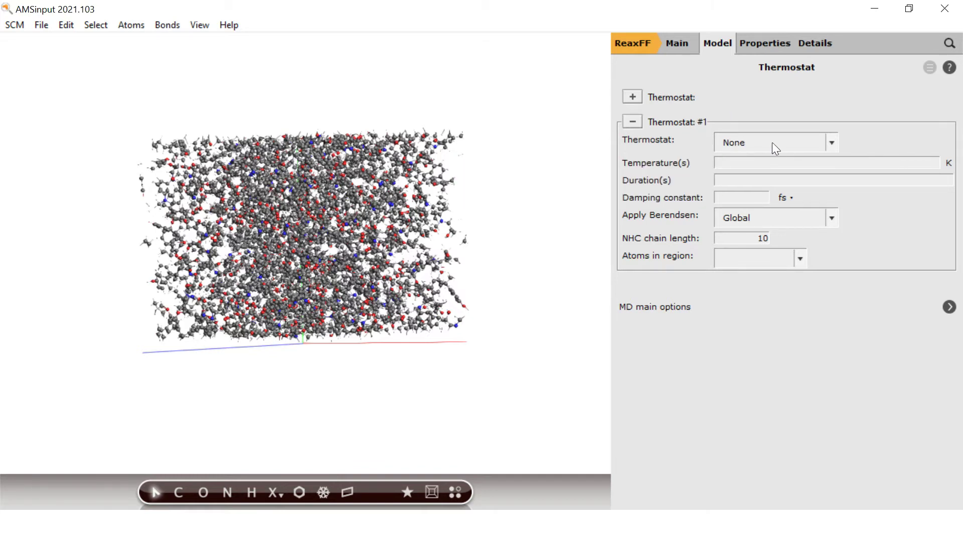
Step: Make the first thermostat Berendsen with a 100 fs damping constant
{"action": "left_click", "coordinate": [787, 143]}
{"action": "left_click", "coordinate": [773, 175]}
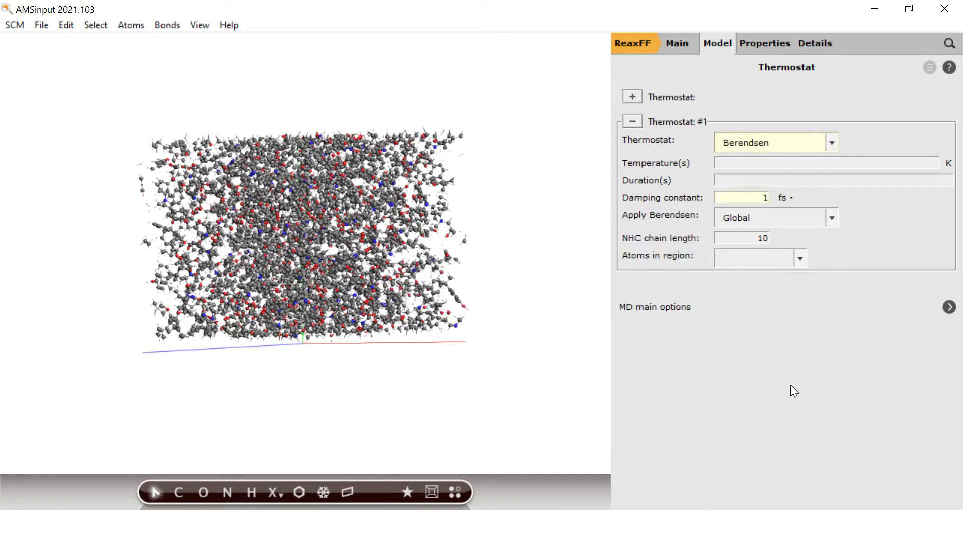
{"action": "type", "text": "100"}
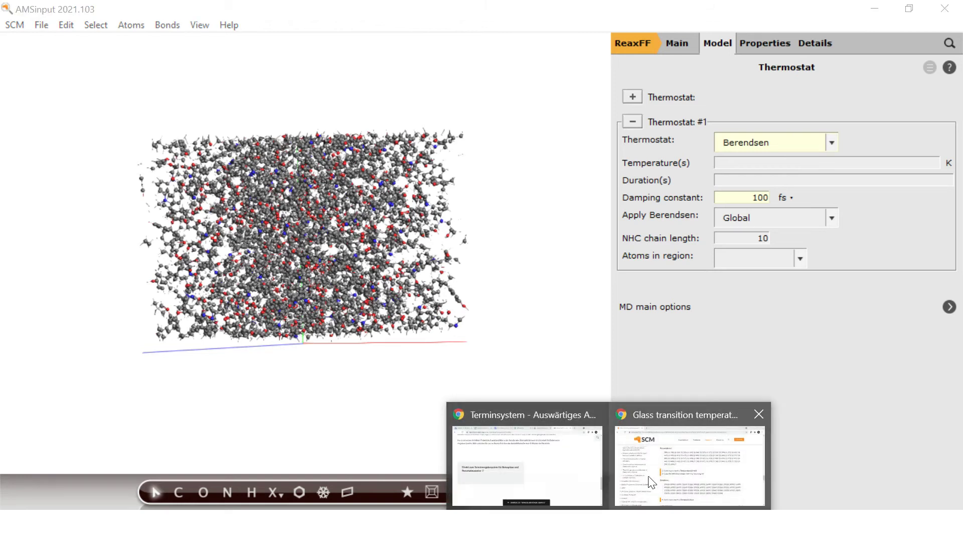
Step: Copy the tutorial's 298.15–598.15 K temperature list into the thermostat's temperatures field
{"action": "left_click", "coordinate": [648, 459]}
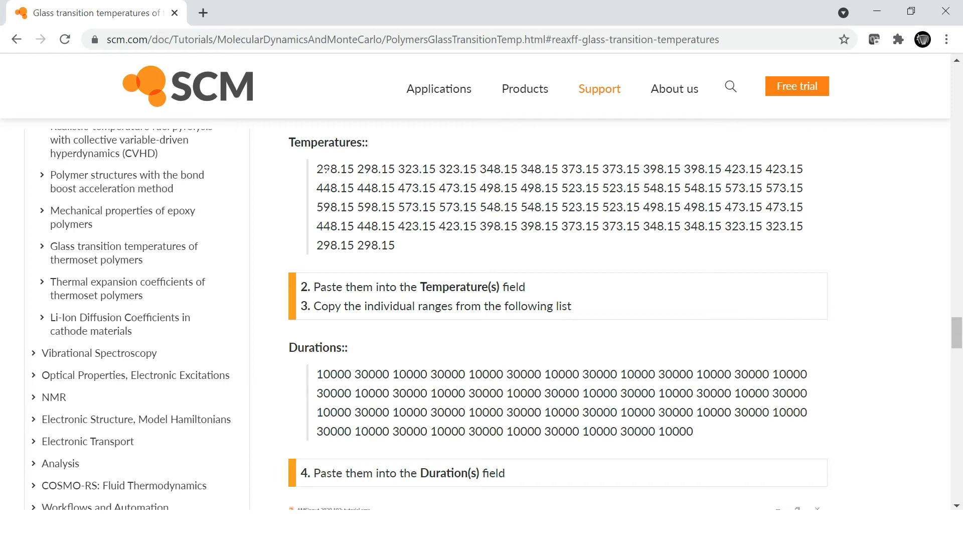
{"action": "left_click_drag", "start_coordinate": [317, 169], "coordinate": [404, 250]}
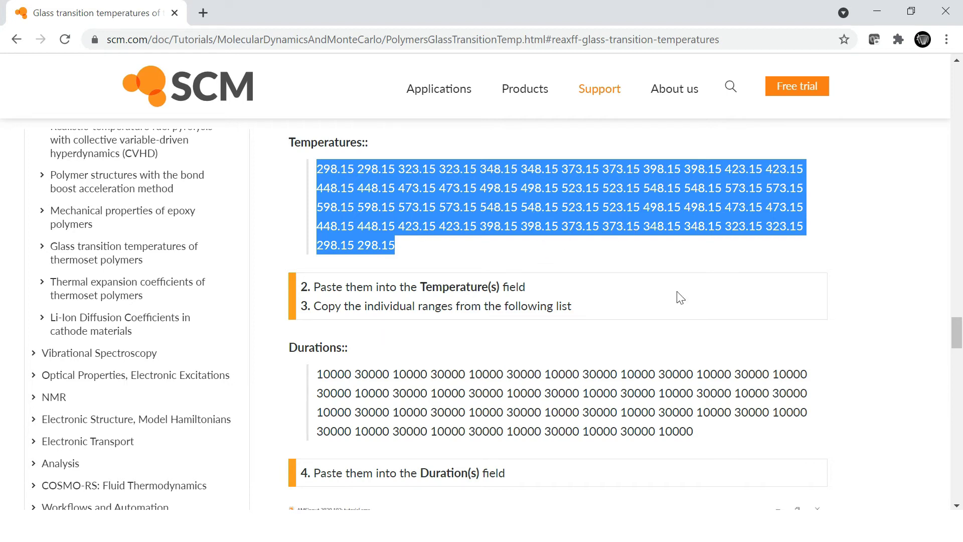
{"action": "left_click", "coordinate": [793, 525]}
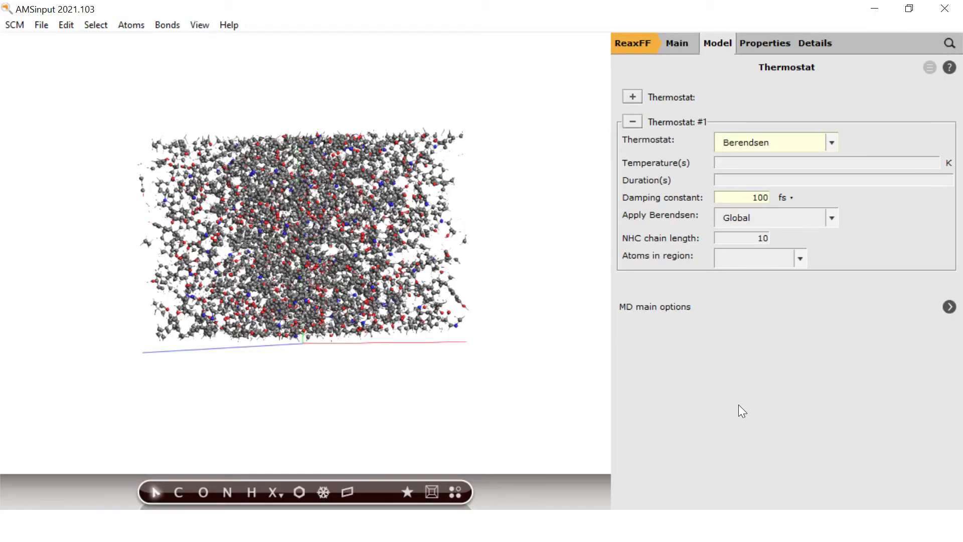
{"action": "left_click", "coordinate": [748, 159]}
{"action": "type", "text": "73.15 348.15 348.15 323.15 323.15 298.15 298.15"}
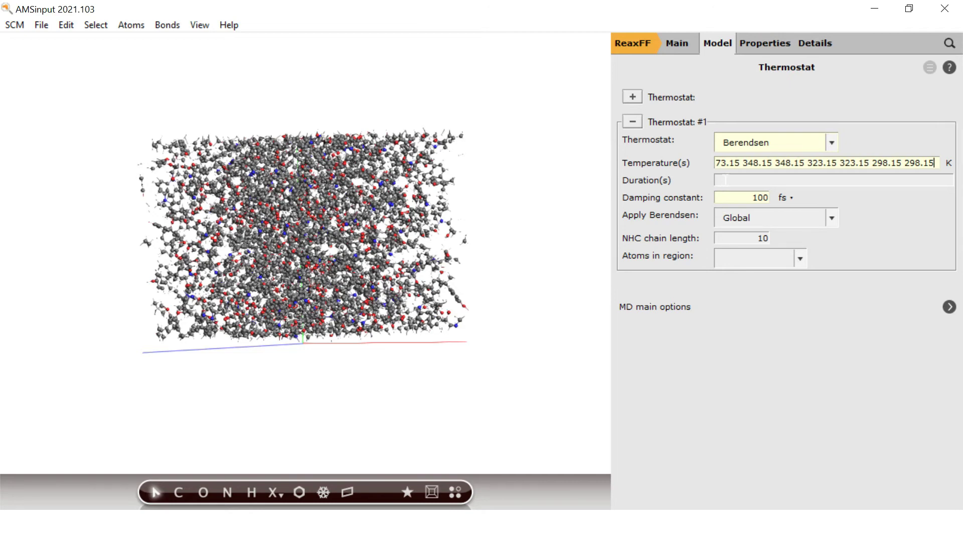
Step: Select the full Durations number list on the tutorial page
{"action": "key", "text": "alt+Tab"}
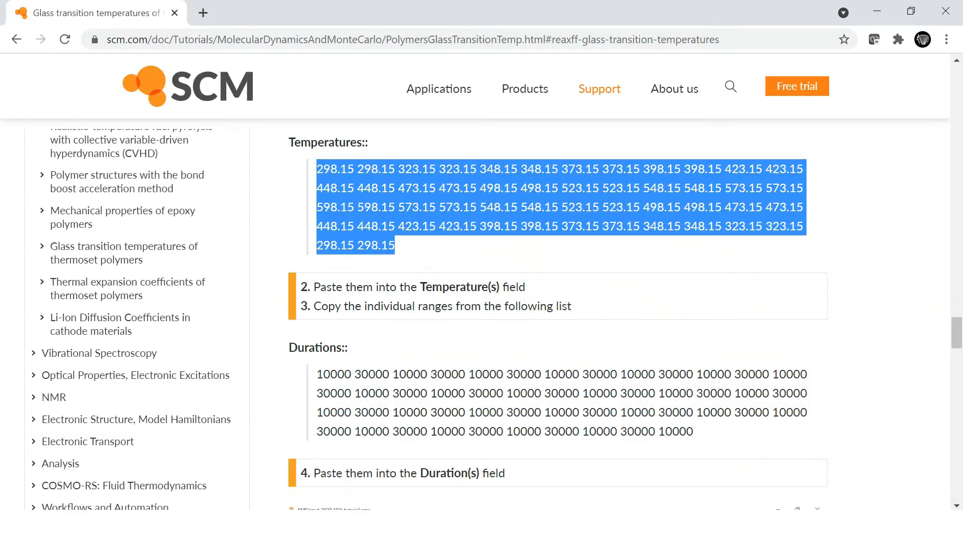
{"action": "left_click_drag", "start_coordinate": [317, 373], "coordinate": [498, 412]}
{"action": "left_click", "coordinate": [718, 440]}
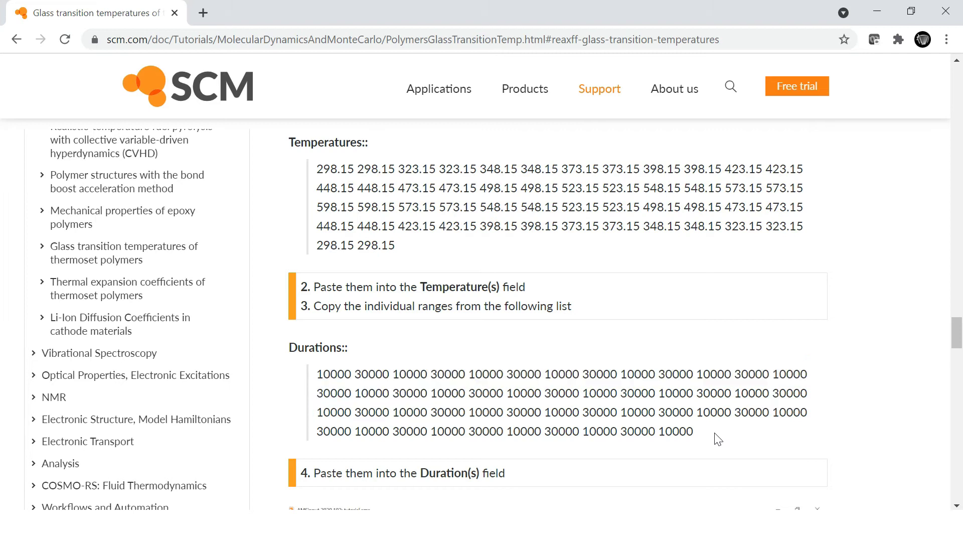
{"action": "left_click_drag", "start_coordinate": [718, 440], "coordinate": [310, 375]}
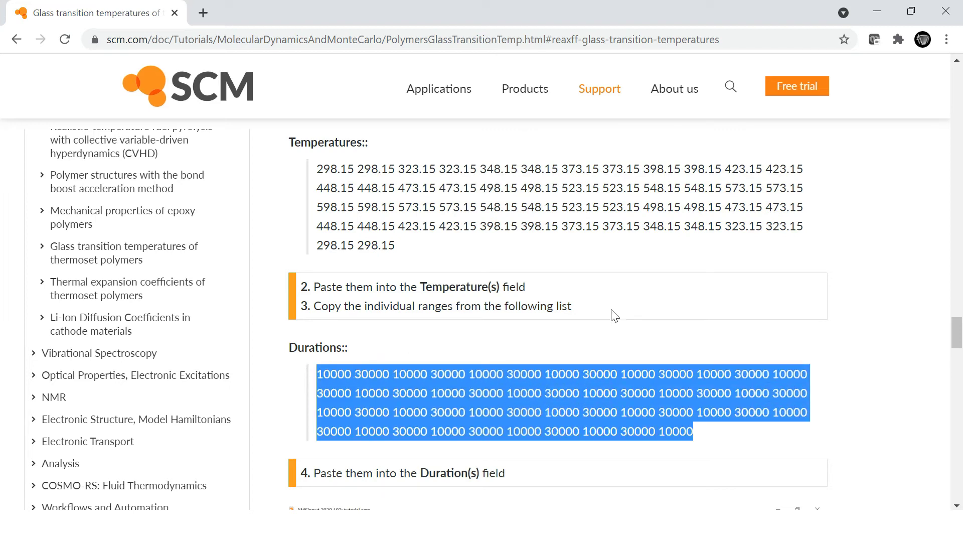
Step: Paste the 30000/10000 durations into Duration(s) and save the job as glass-trans-temp.ams
{"action": "key", "text": "alt+Tab"}
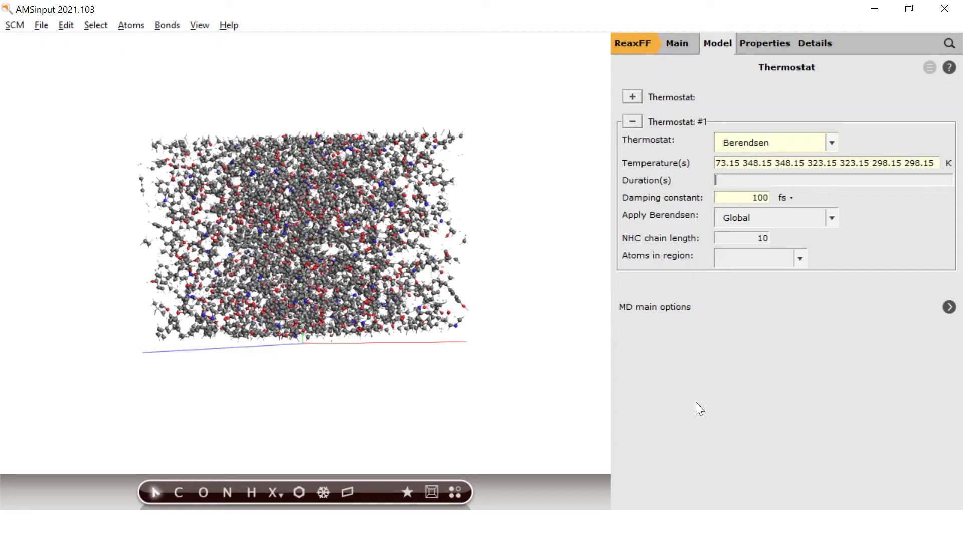
{"action": "key", "text": "ctrl+v"}
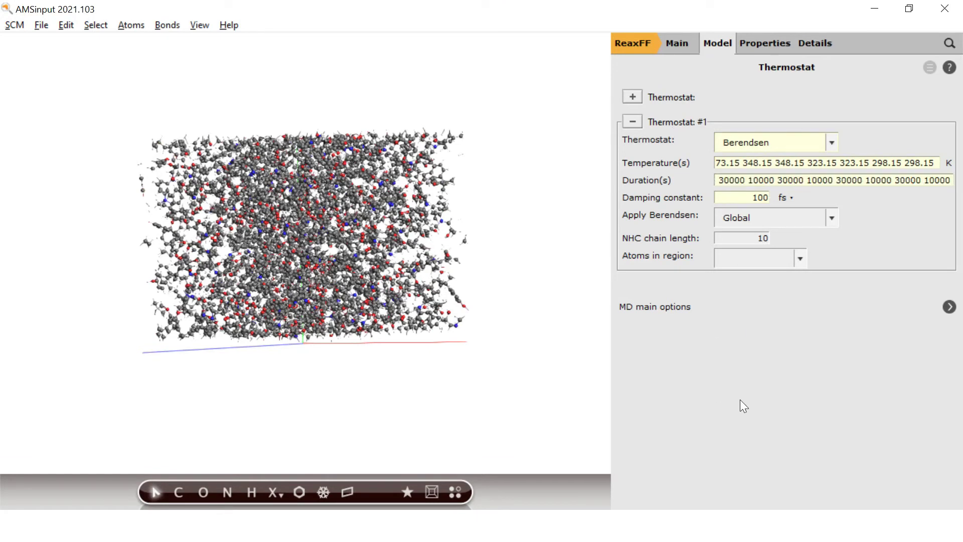
{"action": "key", "text": "ctrl+s"}
Step: Save the job over the existing glass-trans-temp.ams in Downloads, confirming the replacement
{"action": "left_click", "coordinate": [41, 26]}
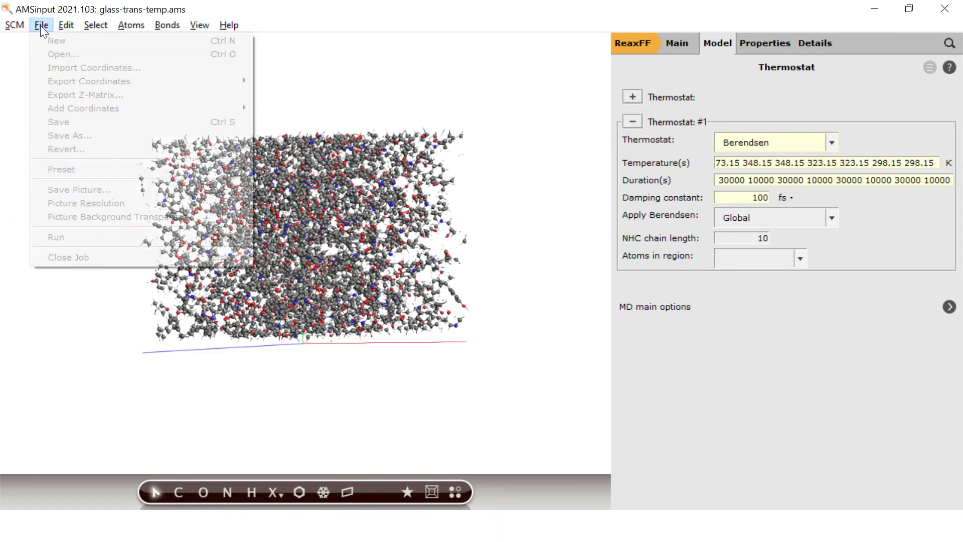
{"action": "left_click", "coordinate": [79, 135]}
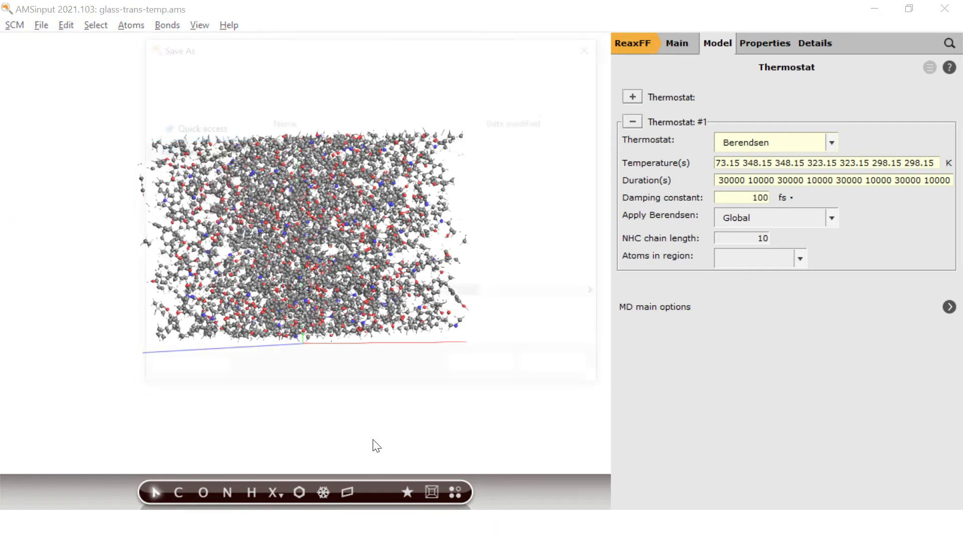
{"action": "left_click", "coordinate": [346, 166]}
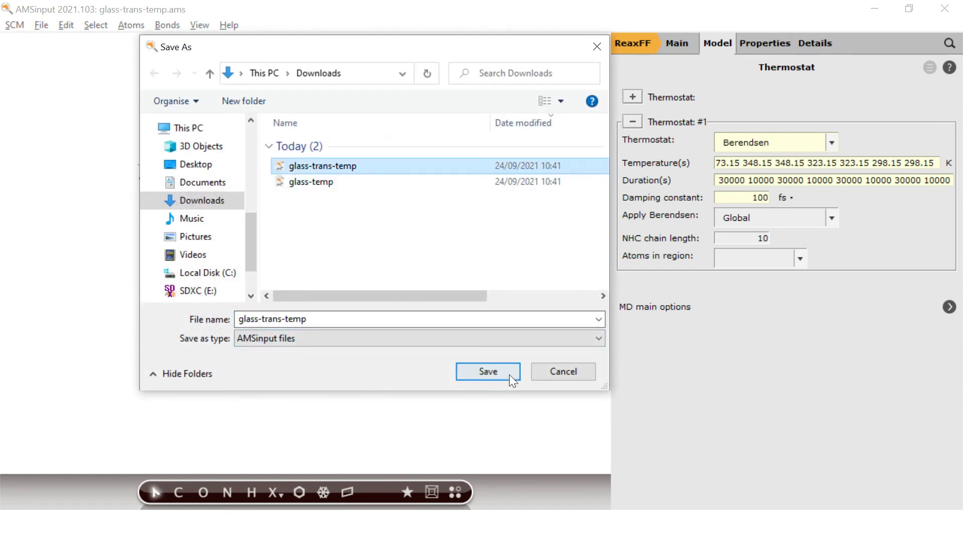
{"action": "left_click", "coordinate": [484, 371]}
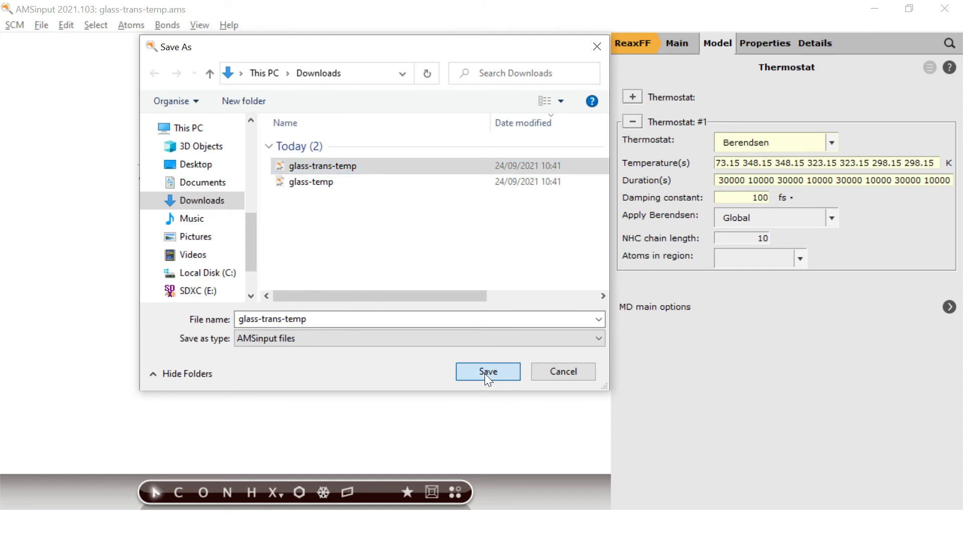
{"action": "left_click", "coordinate": [518, 266]}
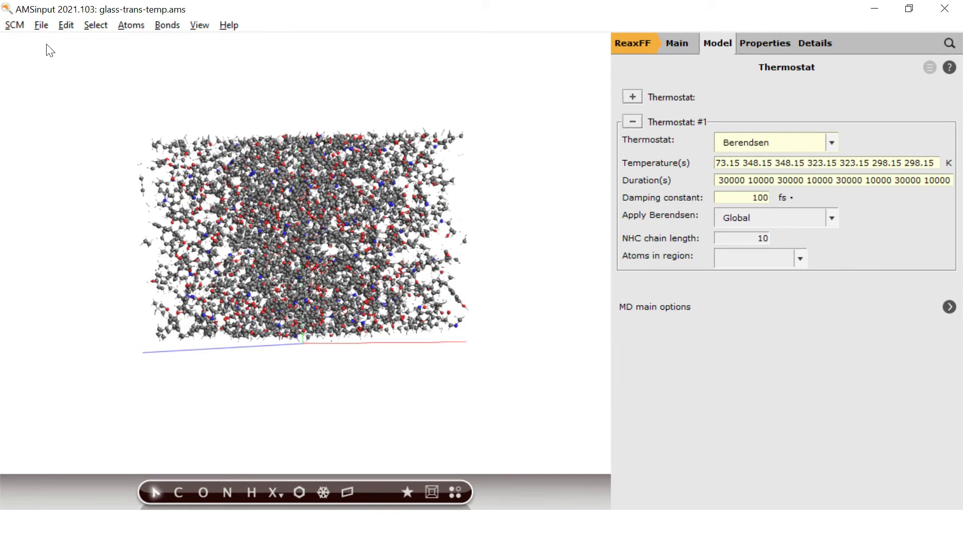
Step: Run the glass-trans-temp job so AMSmovie shows its trajectory results
{"action": "left_click", "coordinate": [42, 25]}
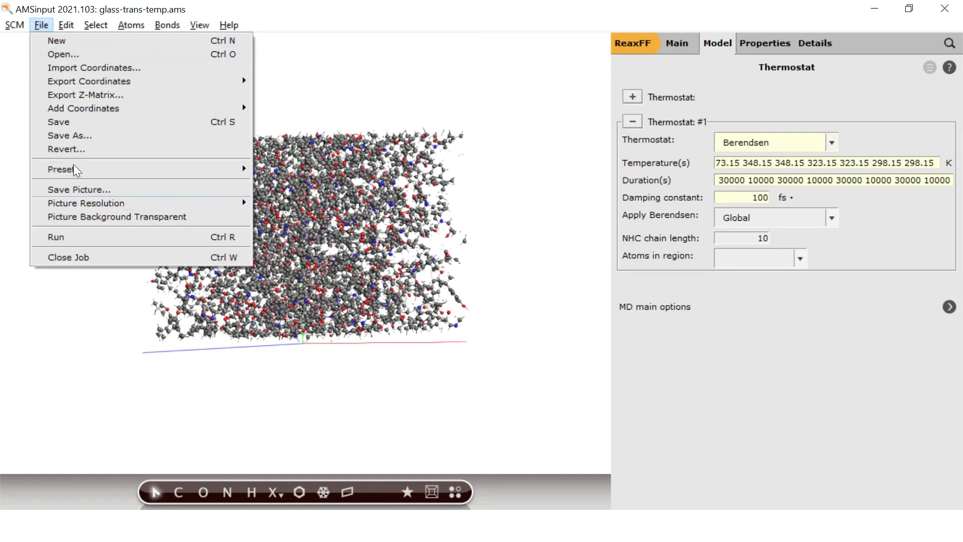
{"action": "left_click", "coordinate": [59, 240]}
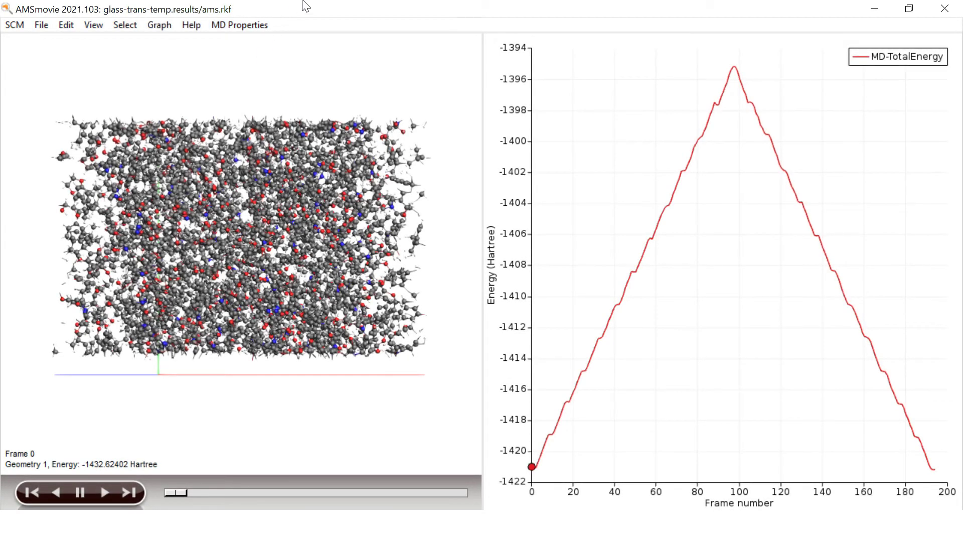
Step: Plot MD-Temperature (about 300–600 K) beside Energy and add a cell volume graph peaking near 88000 Å³
{"action": "left_click", "coordinate": [251, 25]}
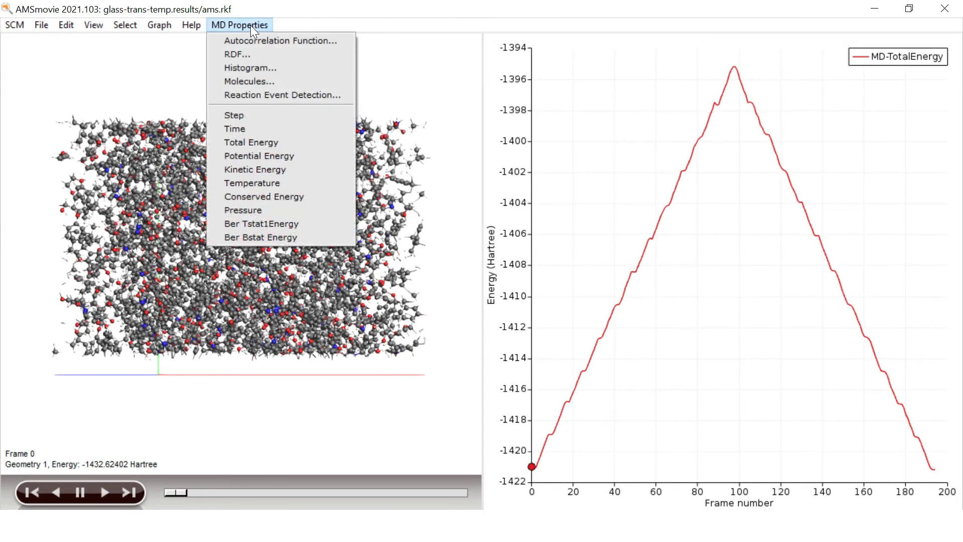
{"action": "left_click", "coordinate": [279, 180]}
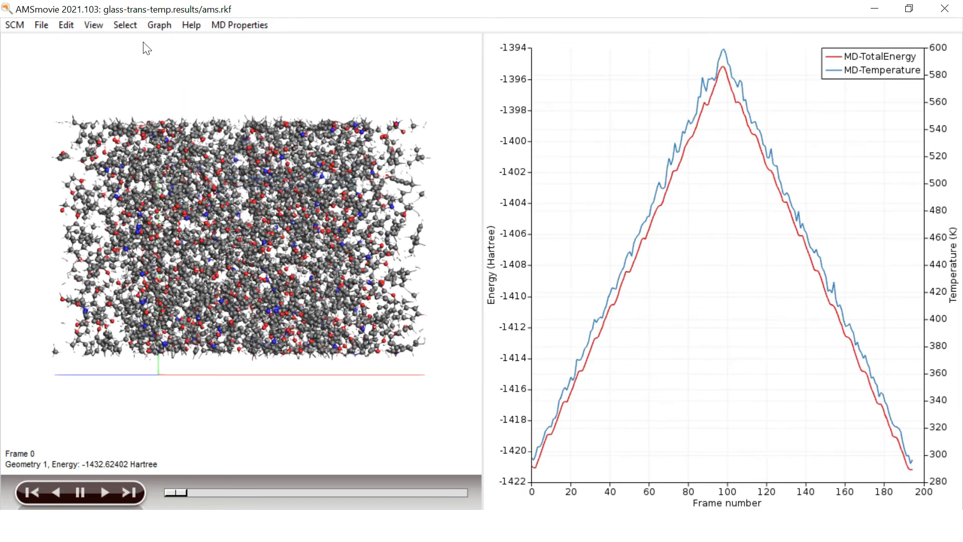
{"action": "left_click", "coordinate": [159, 25]}
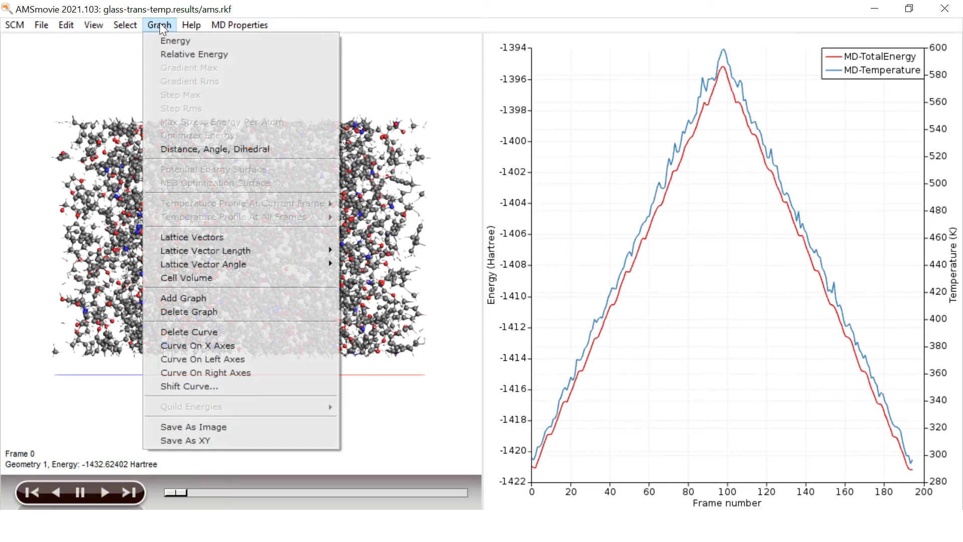
{"action": "left_click", "coordinate": [244, 282]}
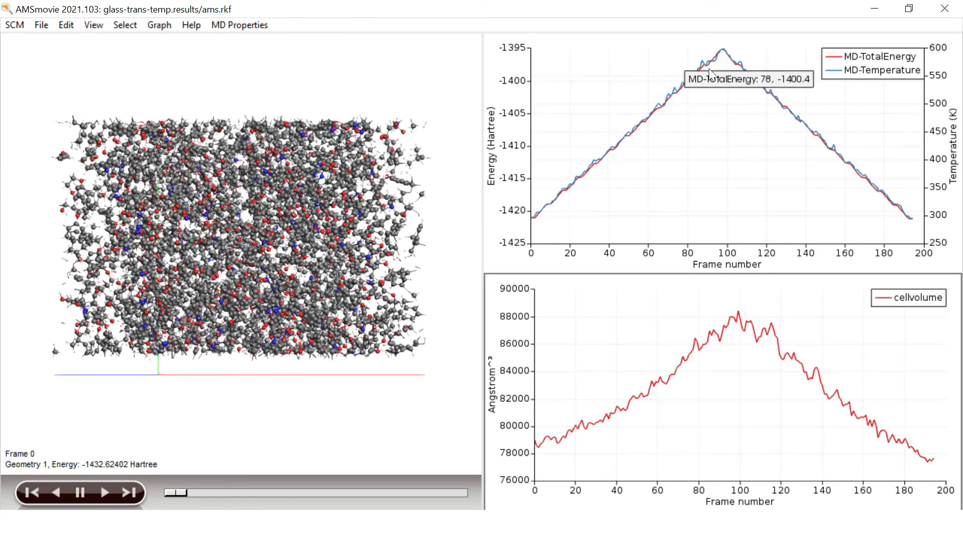
{"action": "mouse_move", "coordinate": [881, 198]}
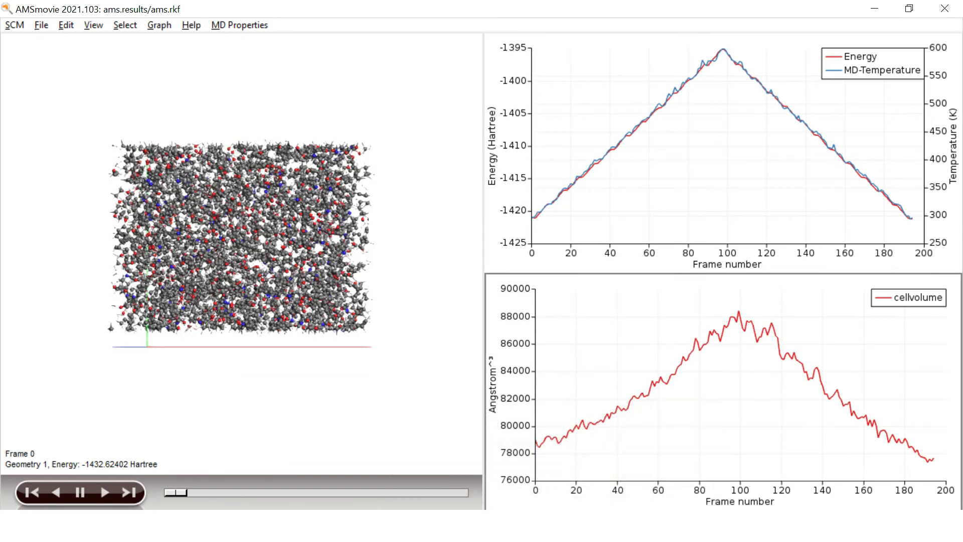
Step: Launch the AMS2021.103 command-line prompt from AMSmovie's Help menu, opening in Downloads
{"action": "left_click", "coordinate": [190, 24]}
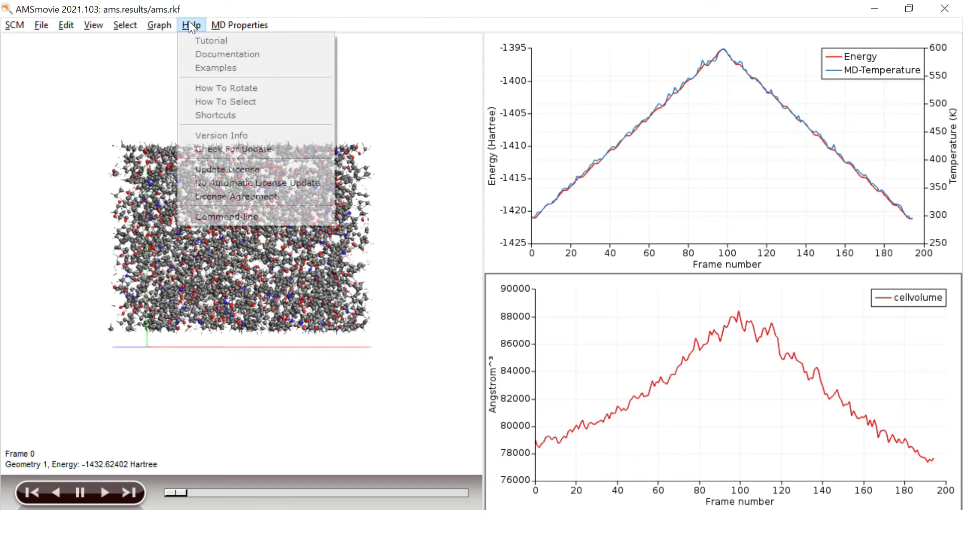
{"action": "left_click", "coordinate": [296, 217]}
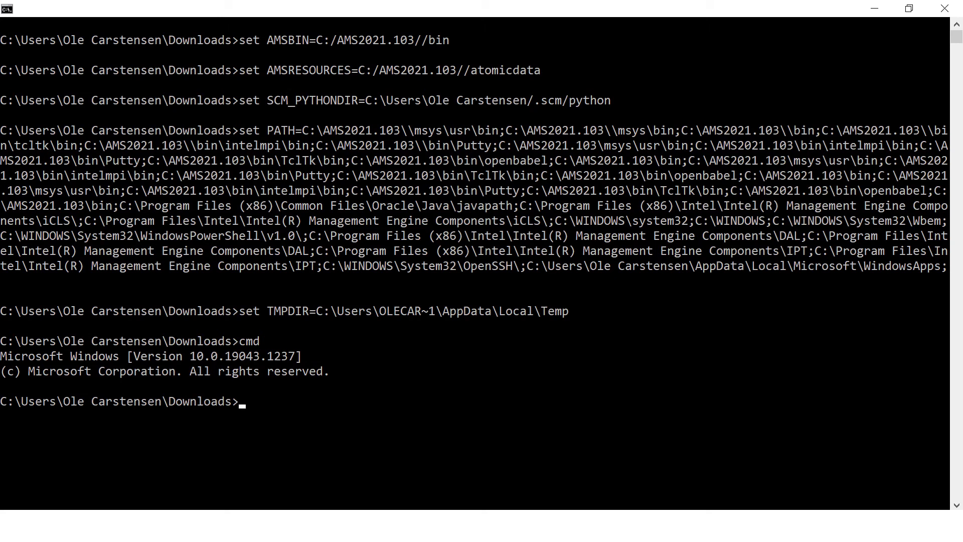
Step: Start bash and run '$AMSBIN/plams densities.py -v resultsdir=glass-trans-temp.results'
{"action": "type", "text": "bash"}
{"action": "key", "text": "Return"}
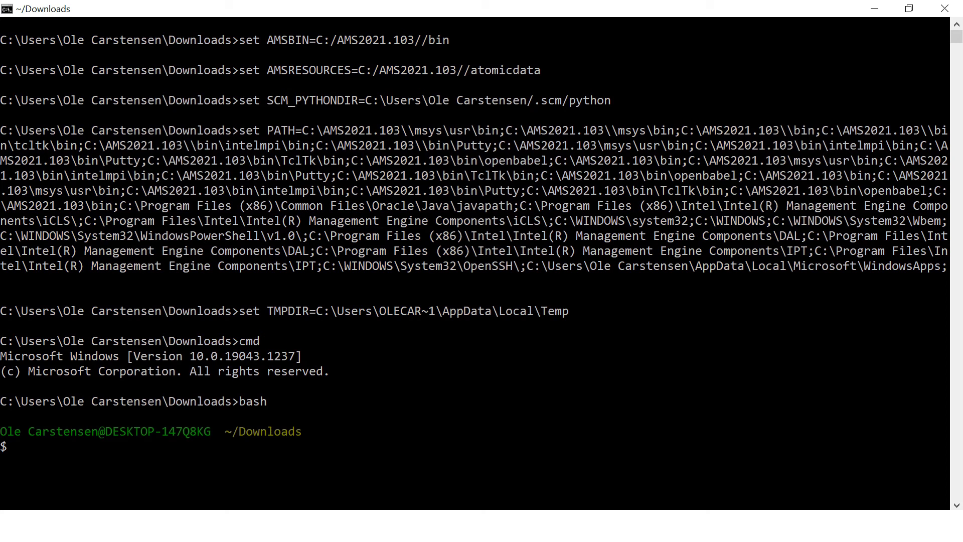
{"action": "type", "text": "$AMSBIN/plams"}
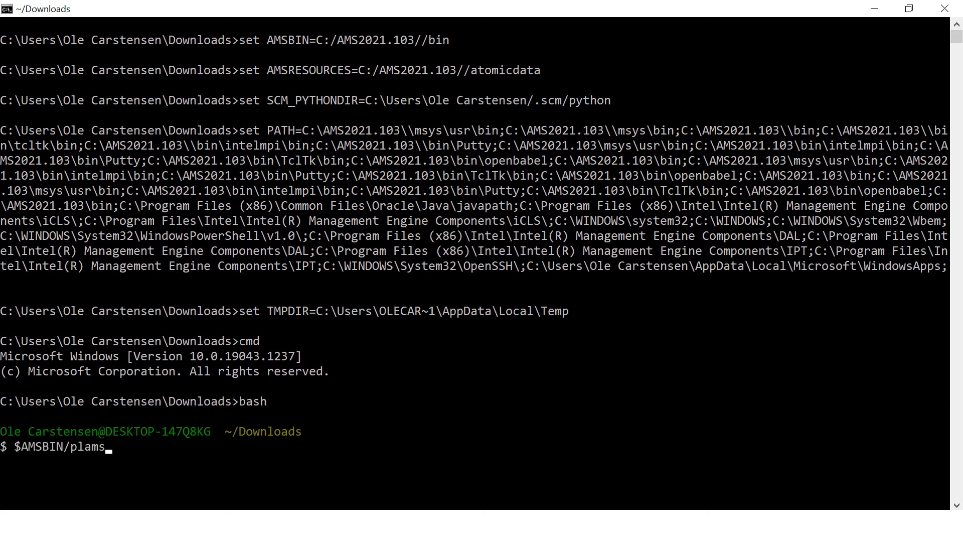
{"action": "type", "text": " densities.py -v resul;t"}
{"action": "key", "text": "BackSpace"}
{"action": "key", "text": "BackSpace"}
{"action": "type", "text": "t"}
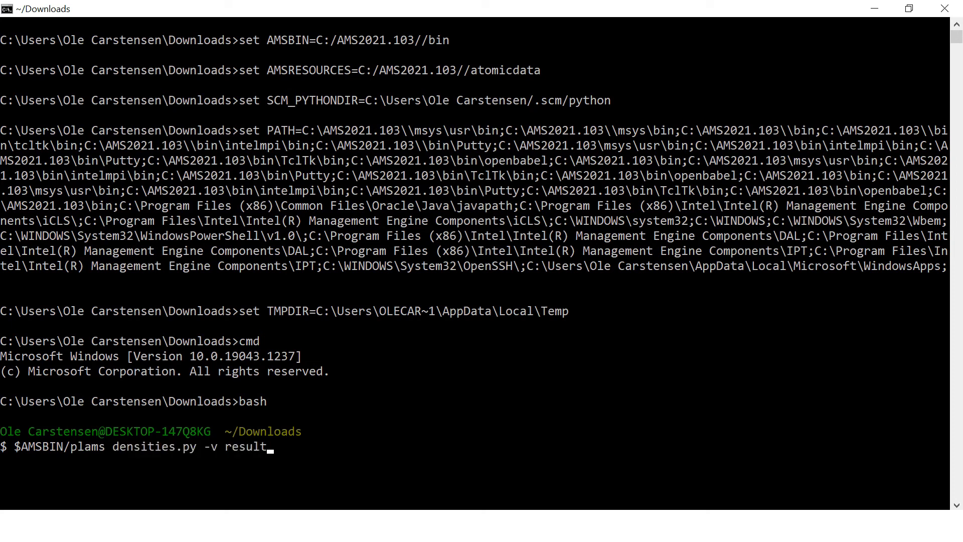
{"action": "type", "text": "sdir=glass-trans"}
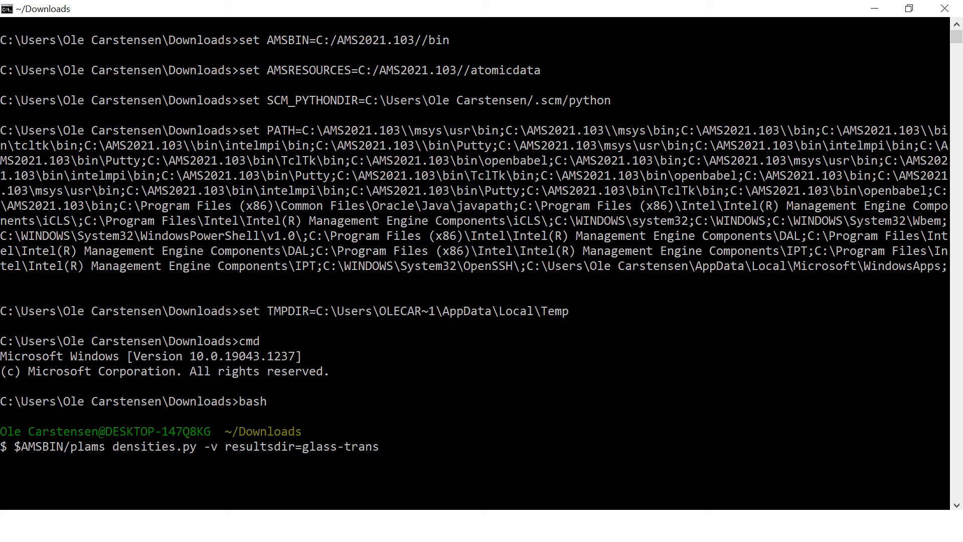
{"action": "type", "text": "-temp.results"}
{"action": "key", "text": "Return"}
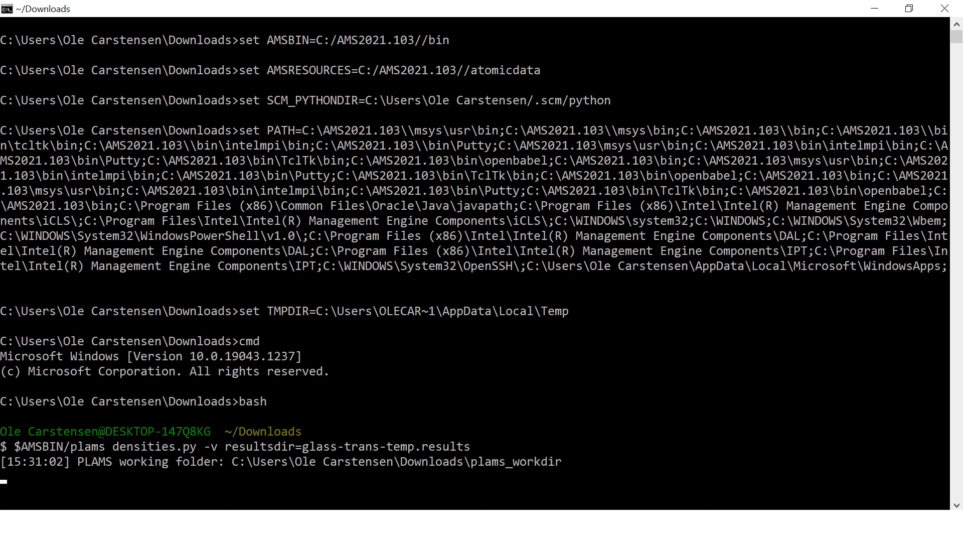